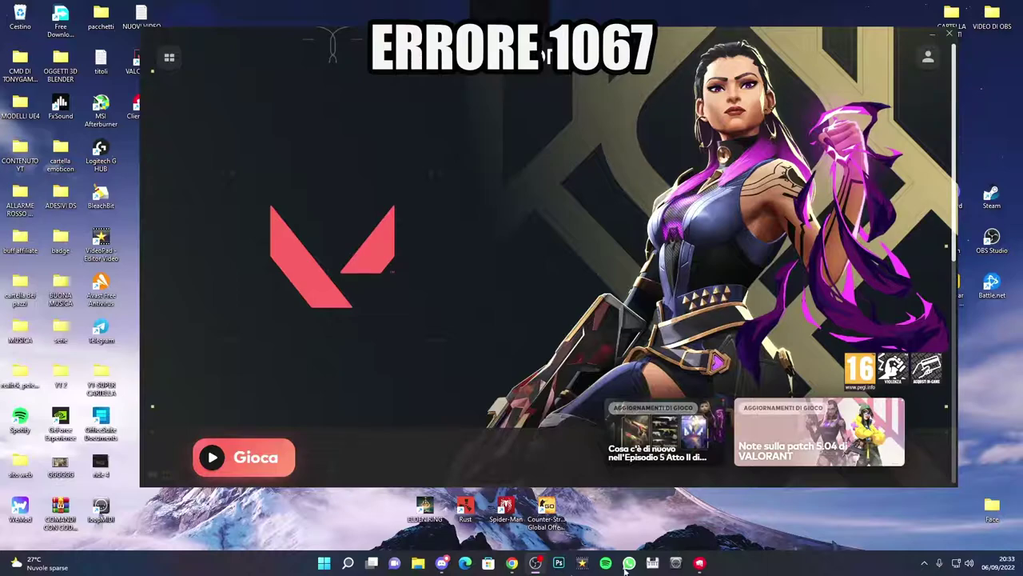
Switch to Chrome and browse the YouTube channel's videos for the error 1067 guide, then minimize the browser
left_click(512, 563)
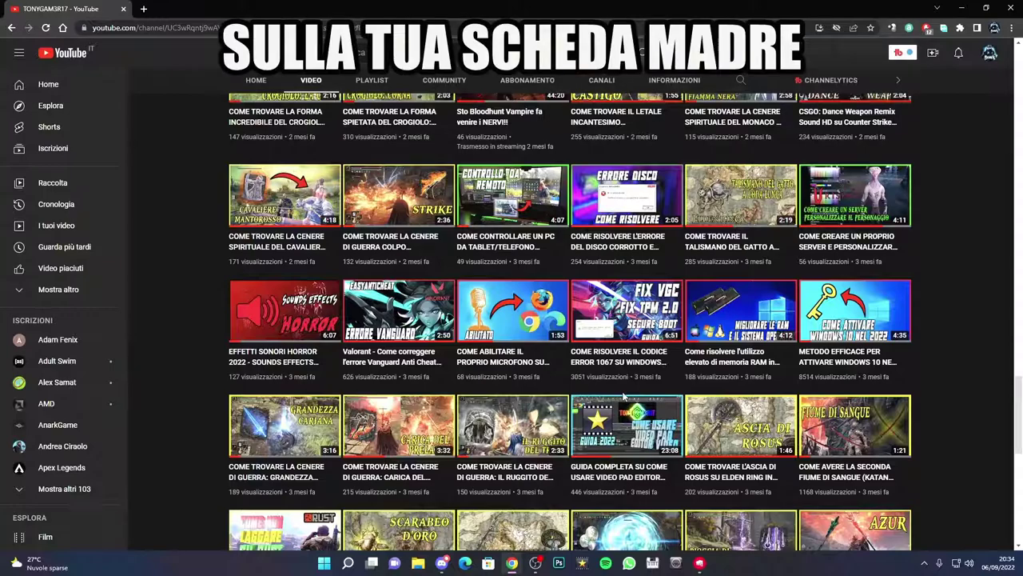
left_click(961, 6)
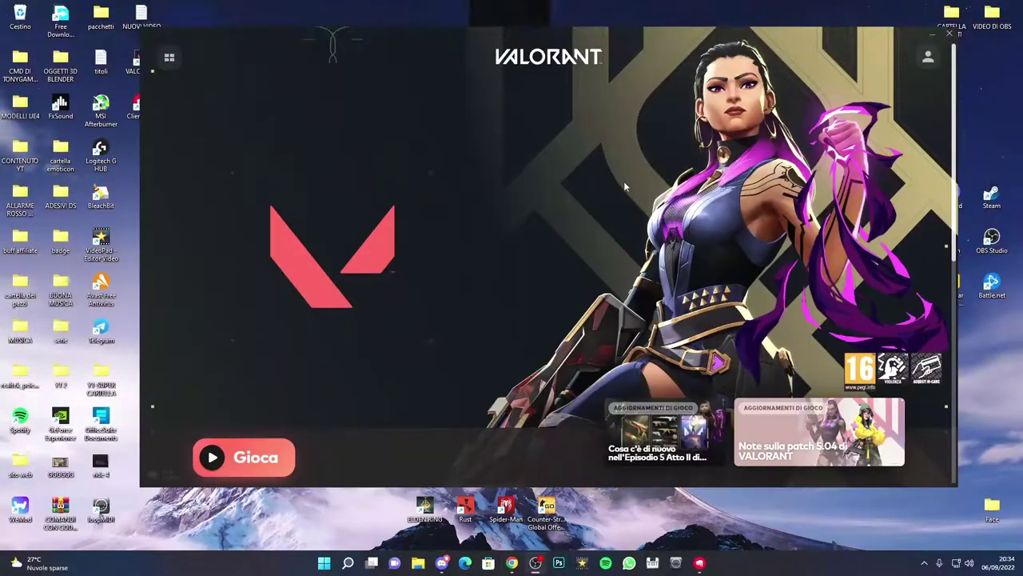
Open System Information and check the secure boot state (Stato avvio protetto)
left_click(347, 562)
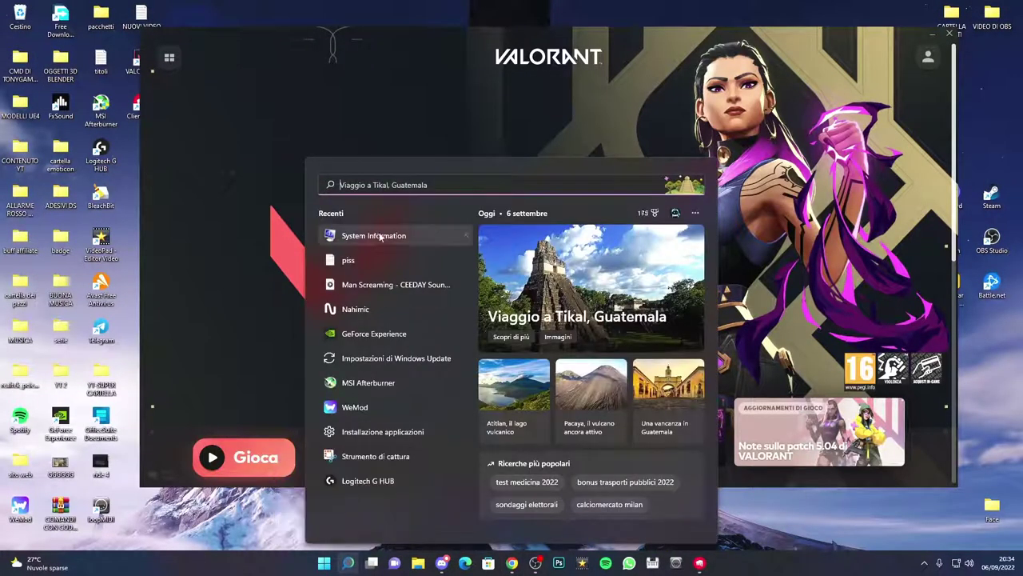
left_click(382, 236)
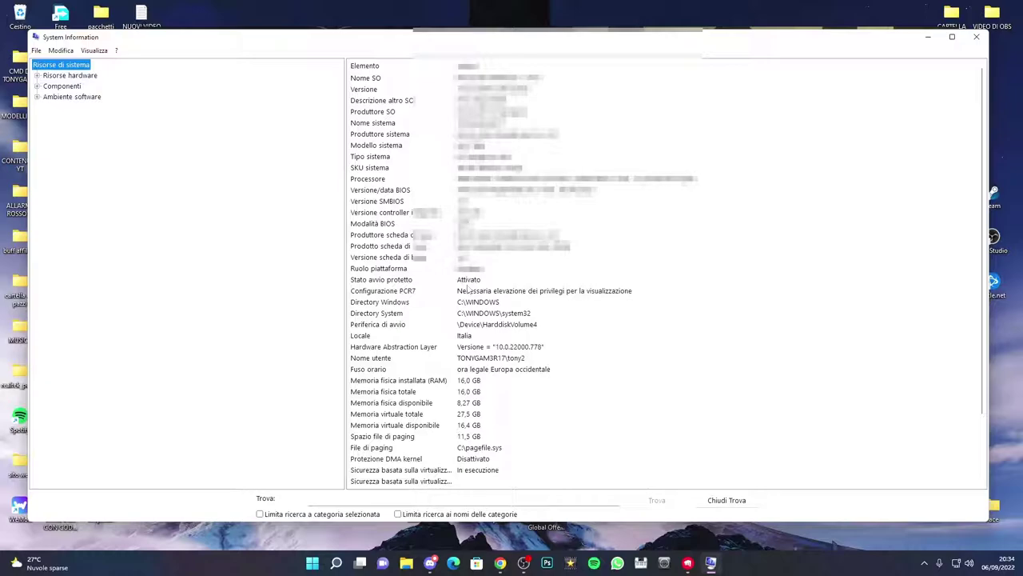
Search Windows for "servizi", open the Servizi app, and reposition its window over System Information
left_click(336, 563)
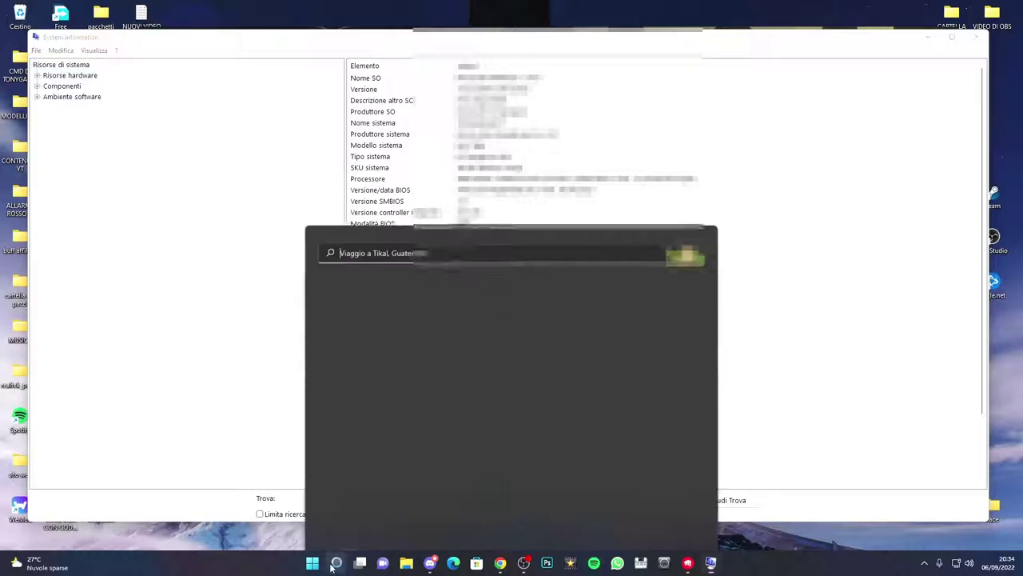
type("servizi")
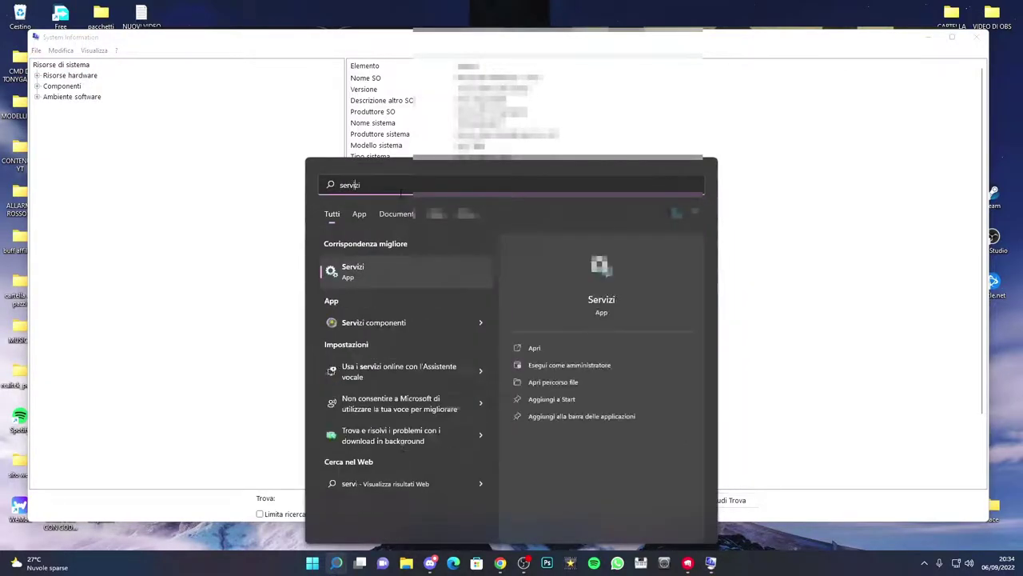
left_click(373, 272)
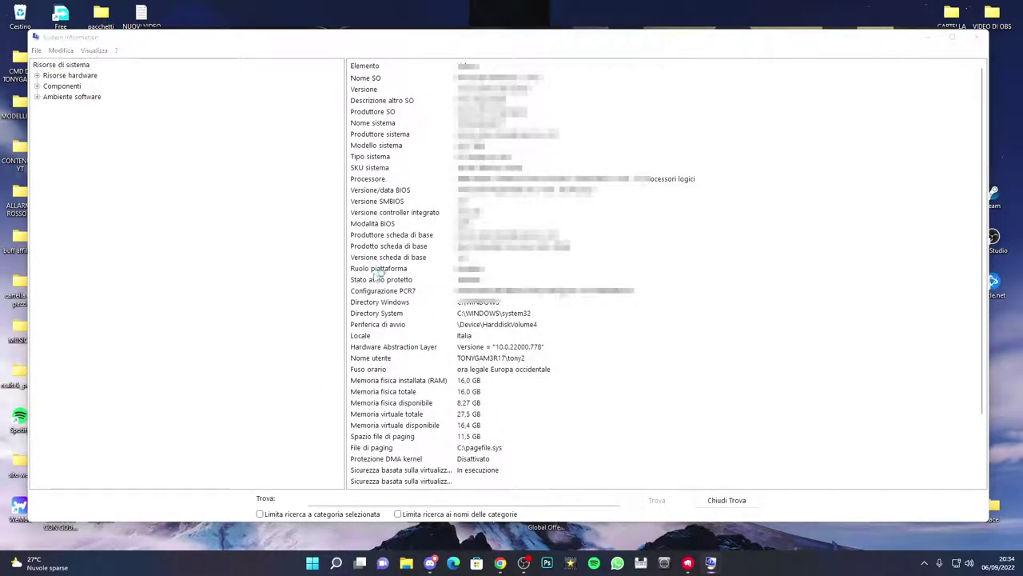
left_click_drag(240, 43, 216, 94)
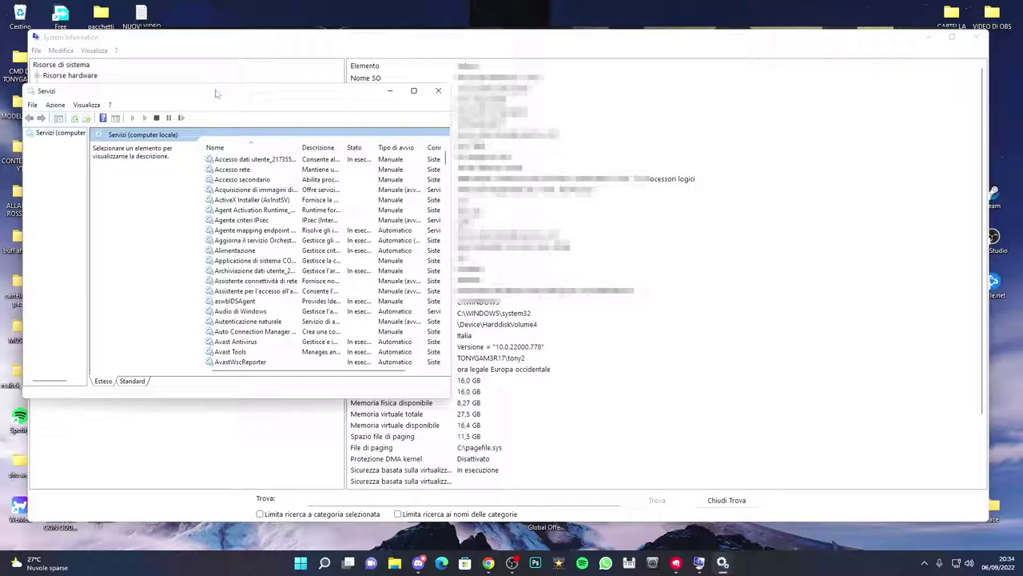
Set the vgc service's startup type to Automatico, apply it, and close the Servizi and System Information windows
scroll(285, 214, "down", 15)
scroll(285, 215, "down", 20)
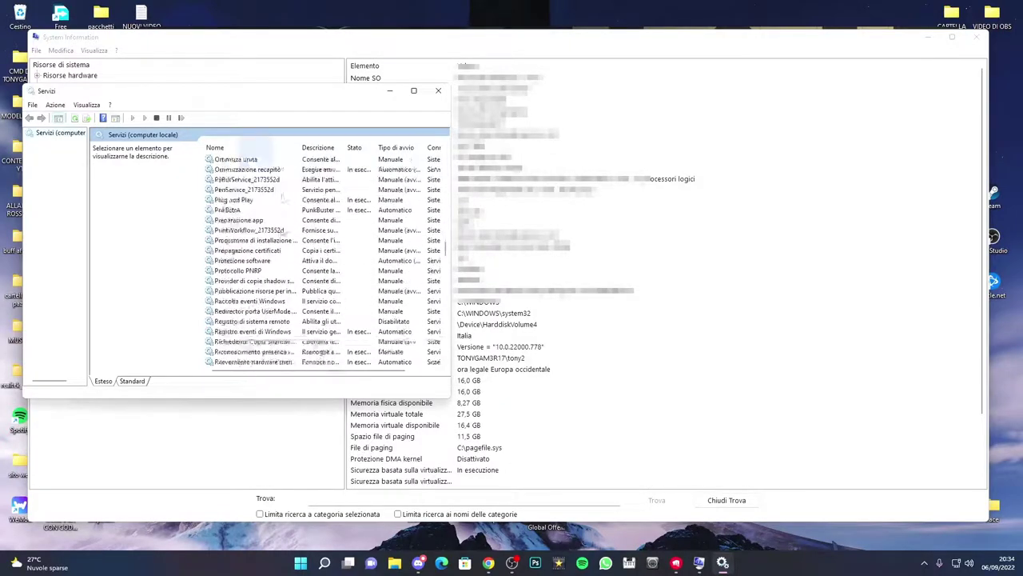
scroll(281, 234, "down", 18)
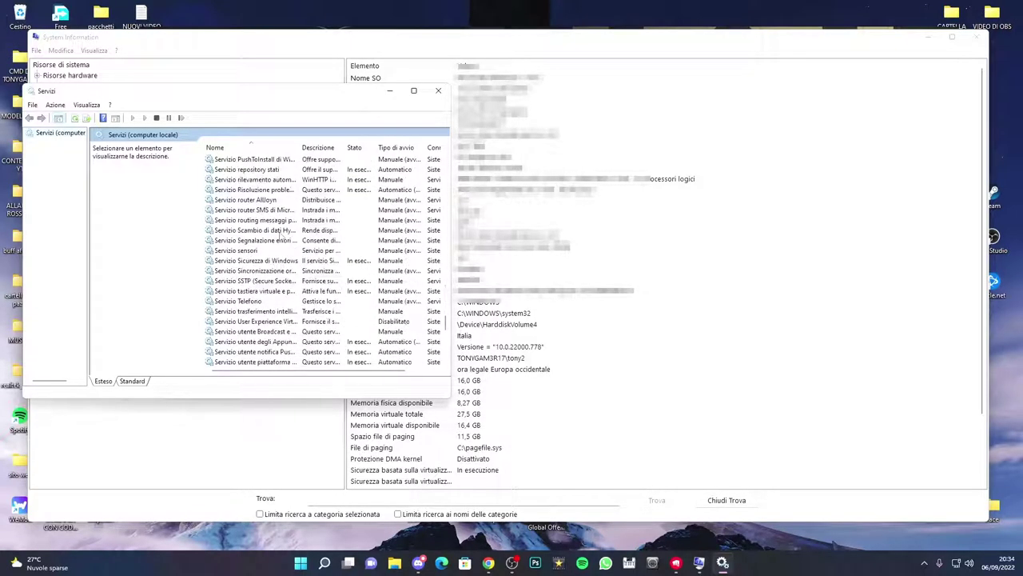
scroll(279, 234, "down", 2)
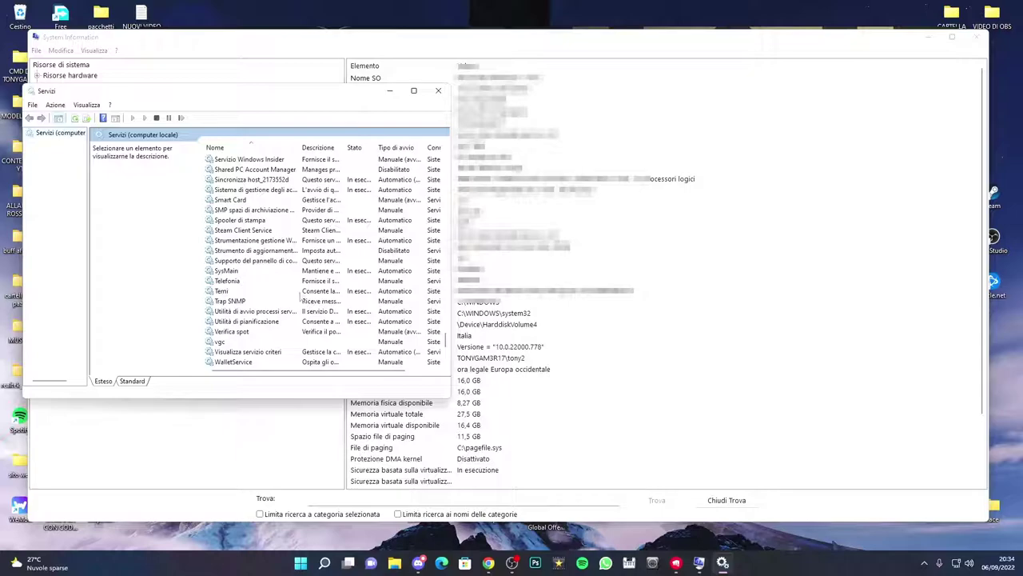
left_click(229, 342)
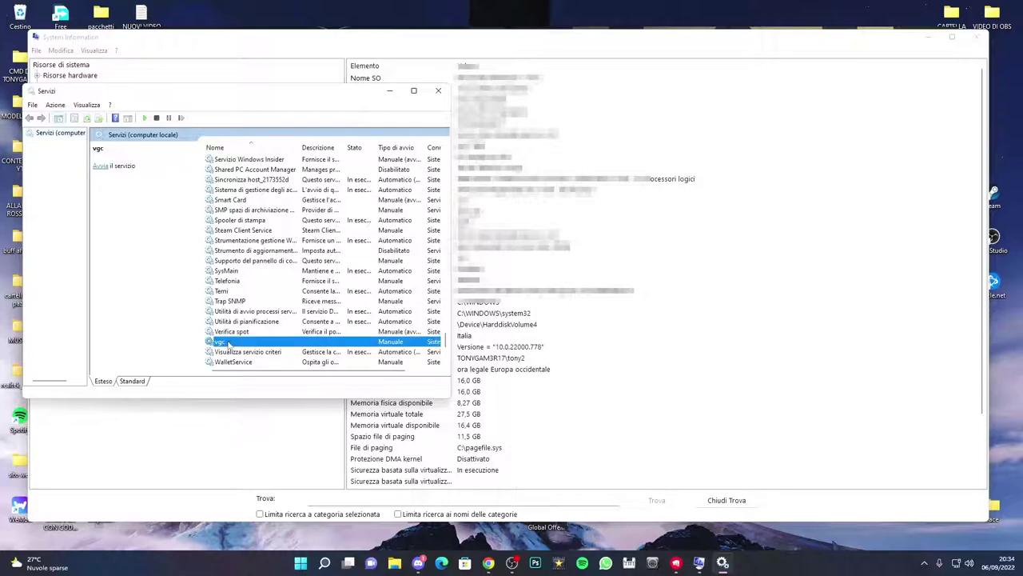
double_click(228, 342)
left_click(258, 227)
left_click(232, 246)
left_click(319, 361)
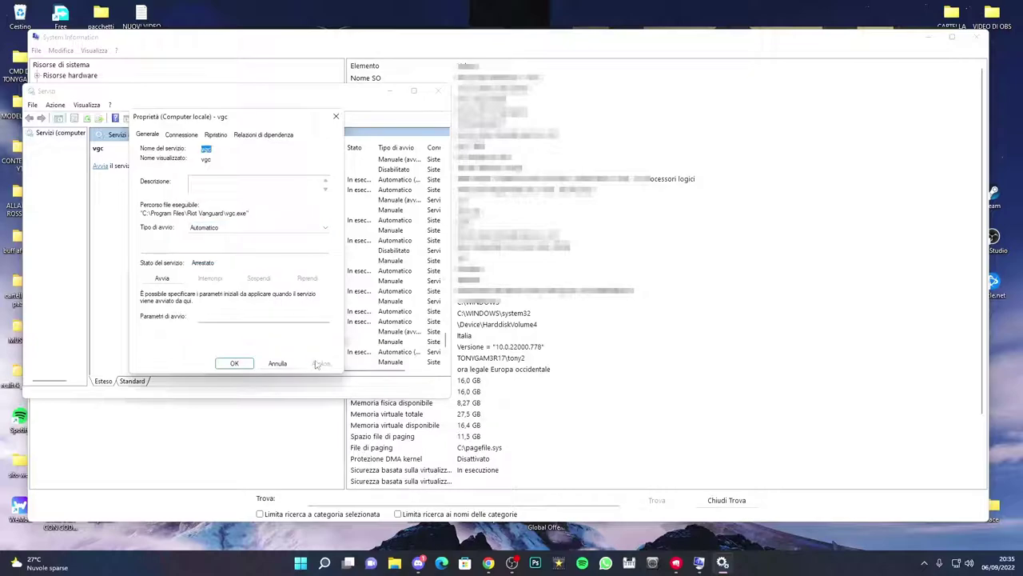
left_click(235, 364)
left_click(438, 91)
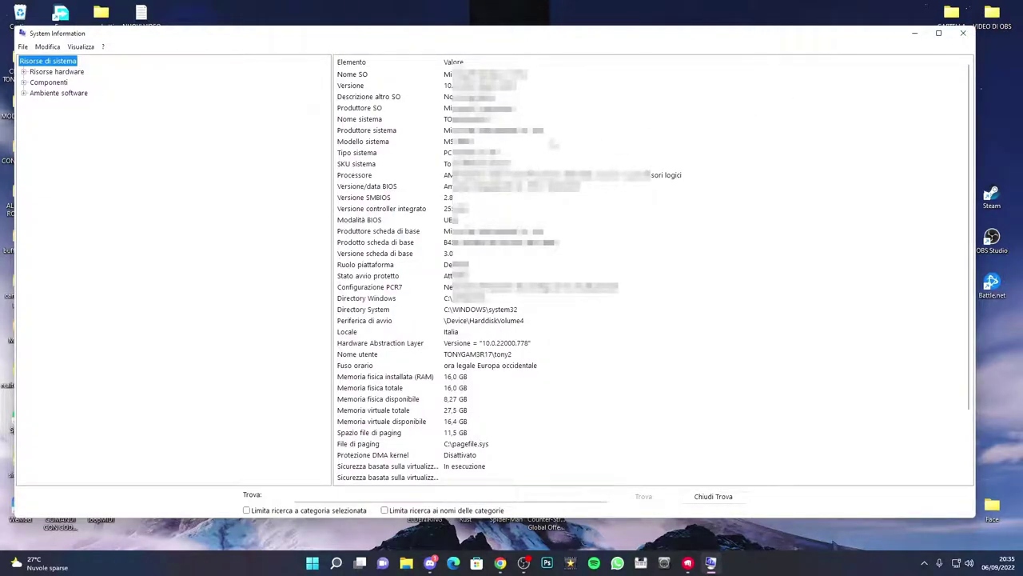
left_click(963, 33)
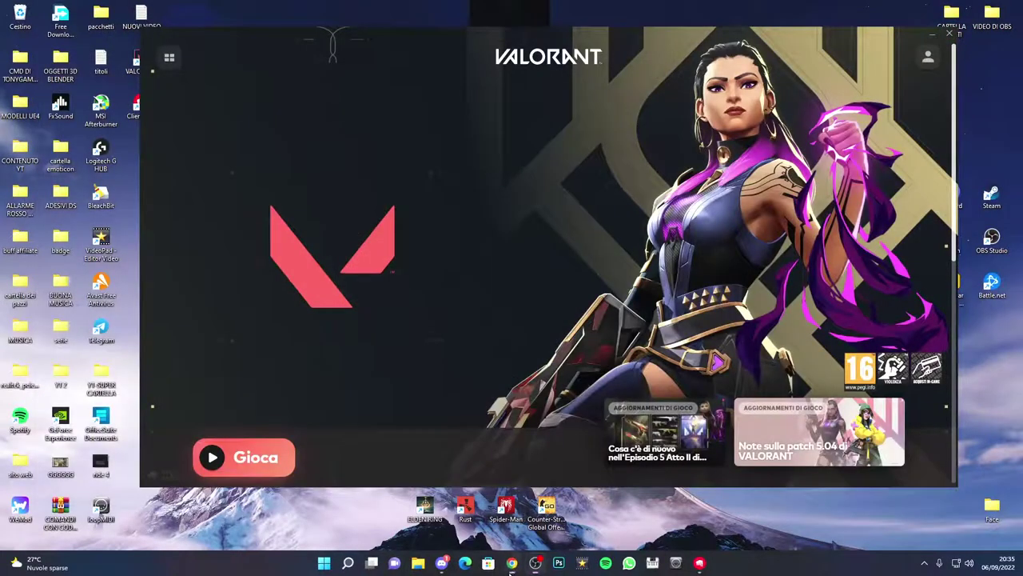
Open the Valorant error 1067 tutorial from the YouTube channel in Chrome, skip to about 3:15, mute it, and play the Secure Boot section
left_click(511, 563)
left_click(627, 308)
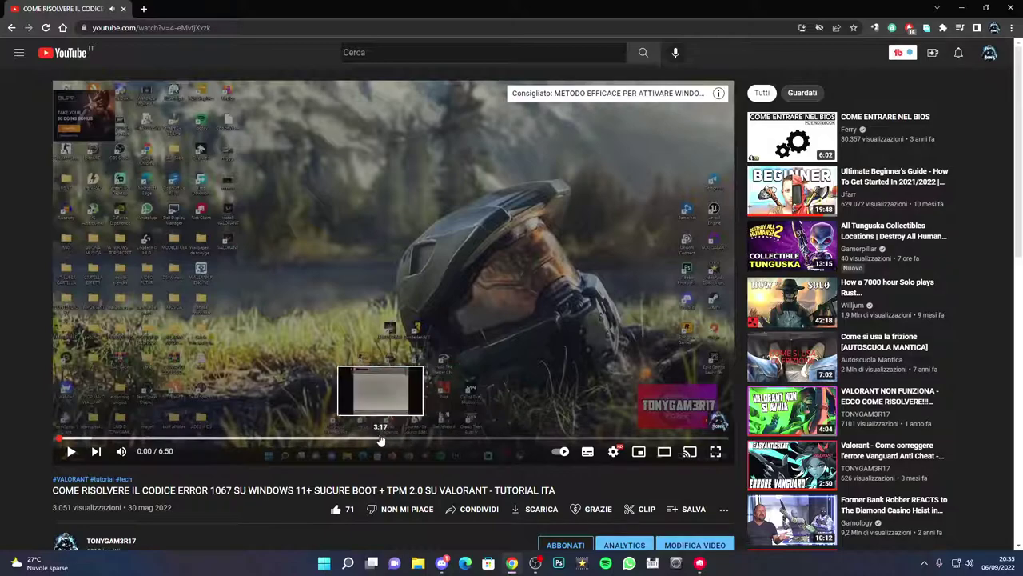
left_click(378, 439)
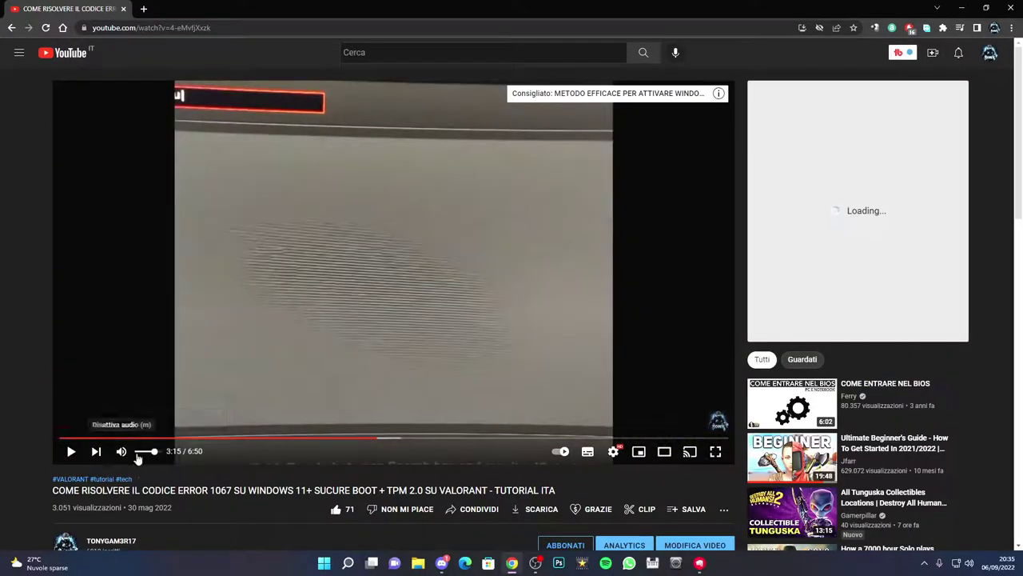
left_click(121, 451)
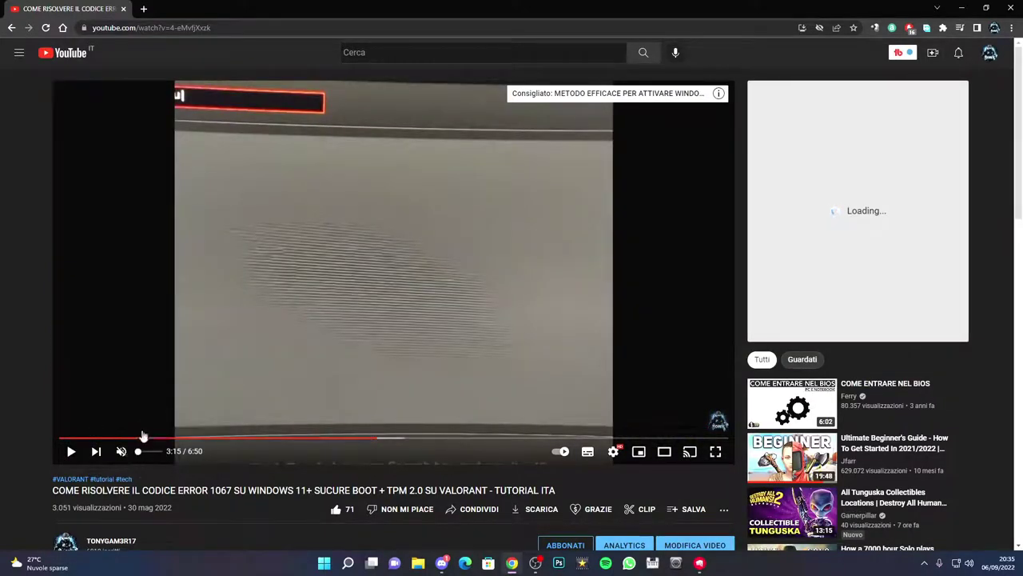
left_click(202, 342)
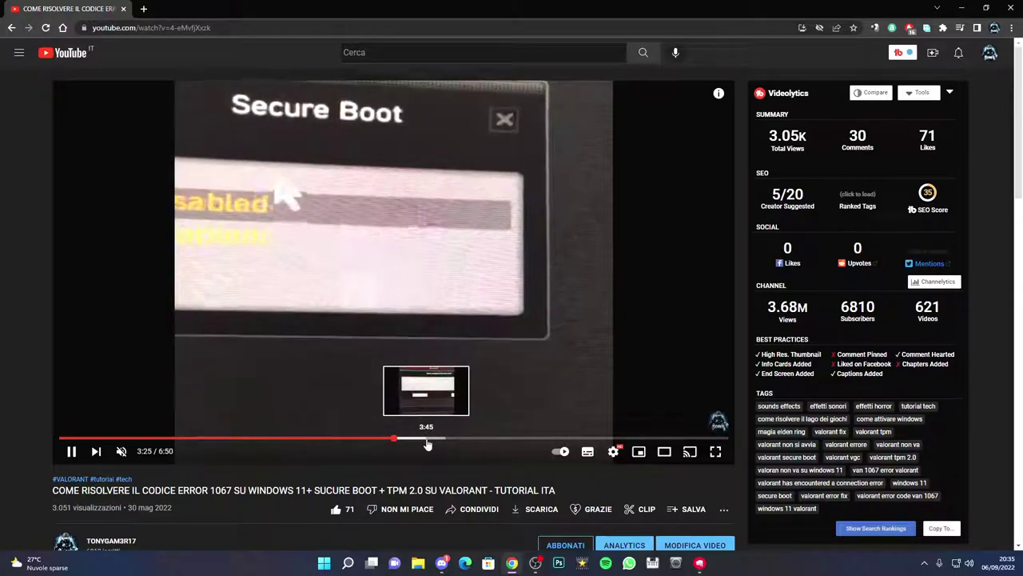
Skip the tutorial video to 3:45 and 4:02, and pause it on the TPM 2.0 BIOS settings
left_click(427, 440)
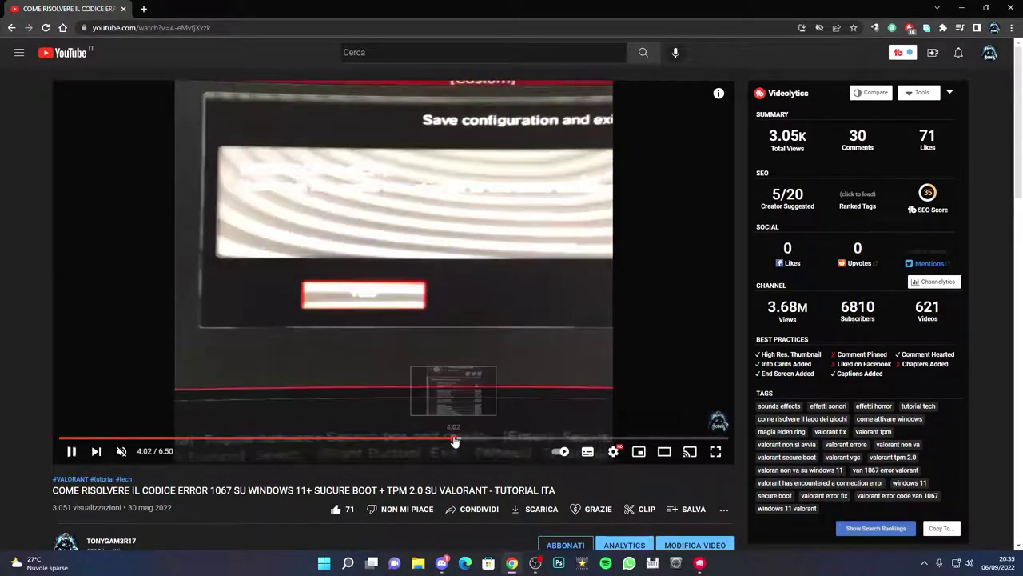
left_click(454, 439)
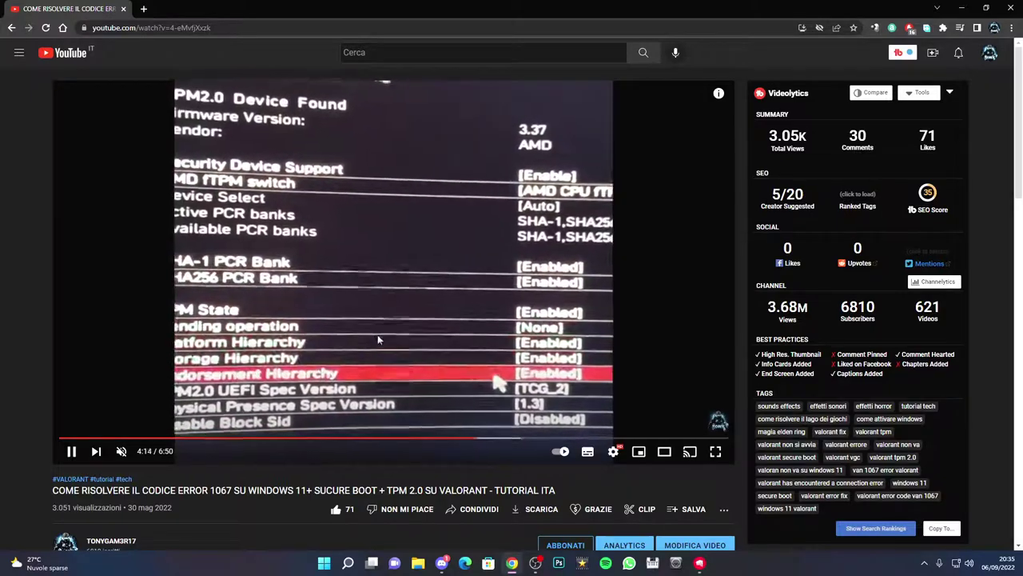
left_click(379, 341)
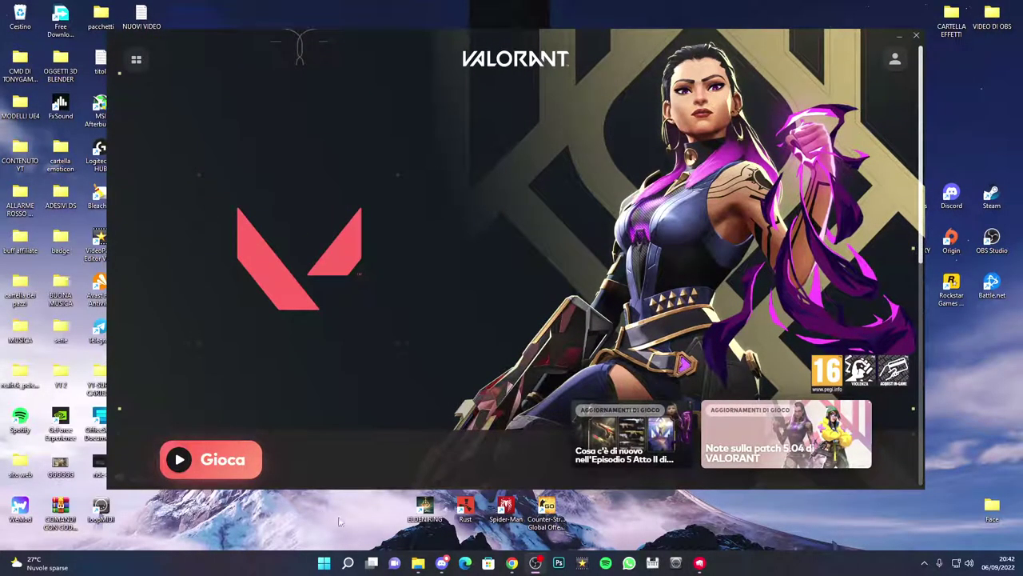
Open the Windows Update settings, check for available updates, and close the settings window
left_click(347, 562)
type("windo")
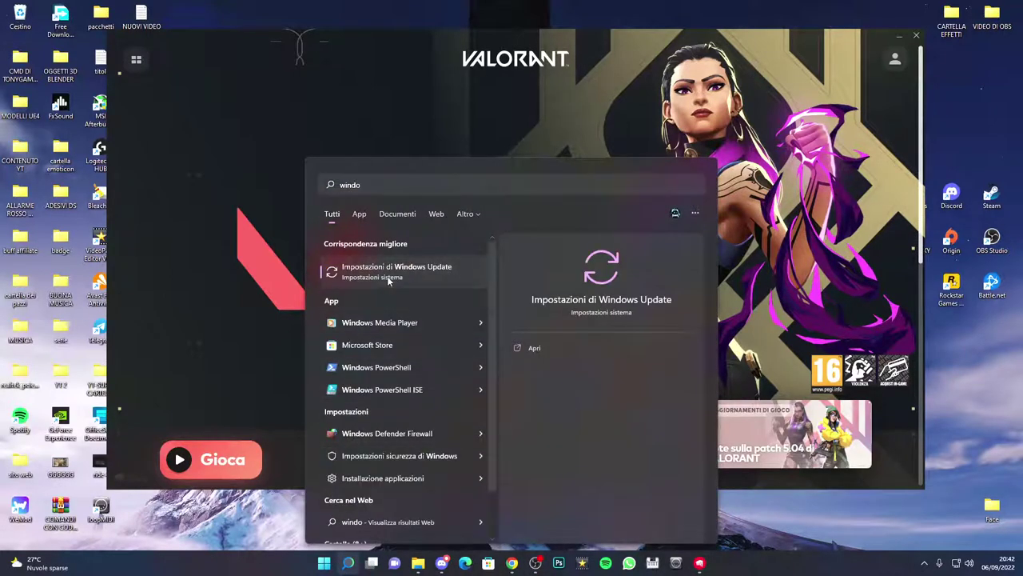
key("Return")
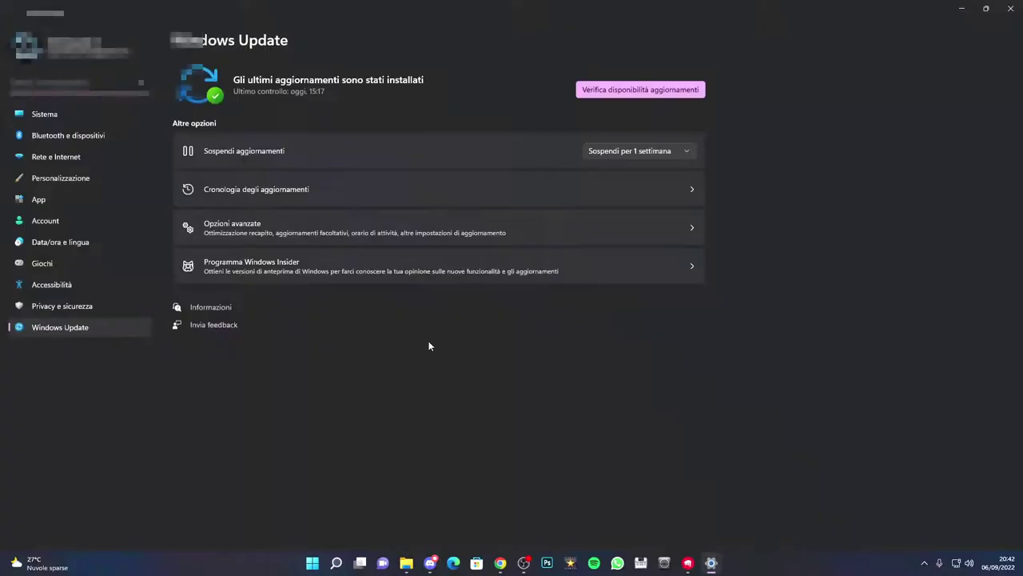
left_click(649, 90)
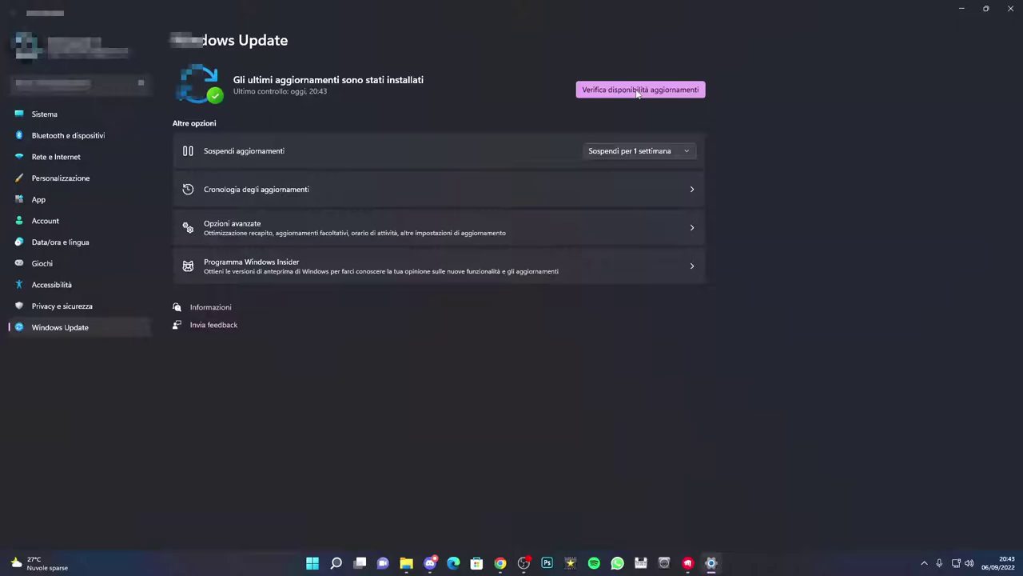
left_click(1011, 8)
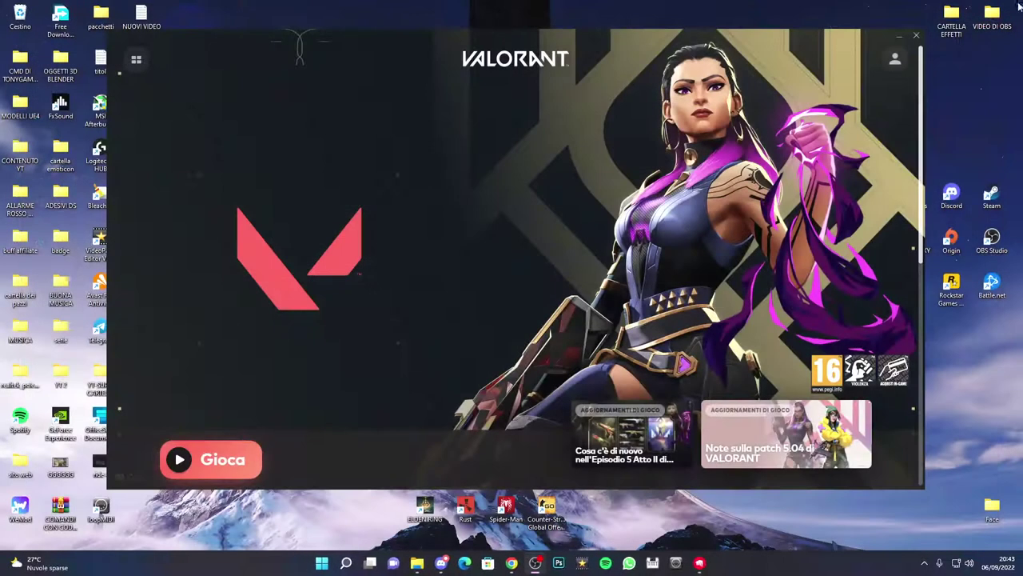
Open the Riot client's settings at the VALORANT page containing the Ripara option
left_click(893, 62)
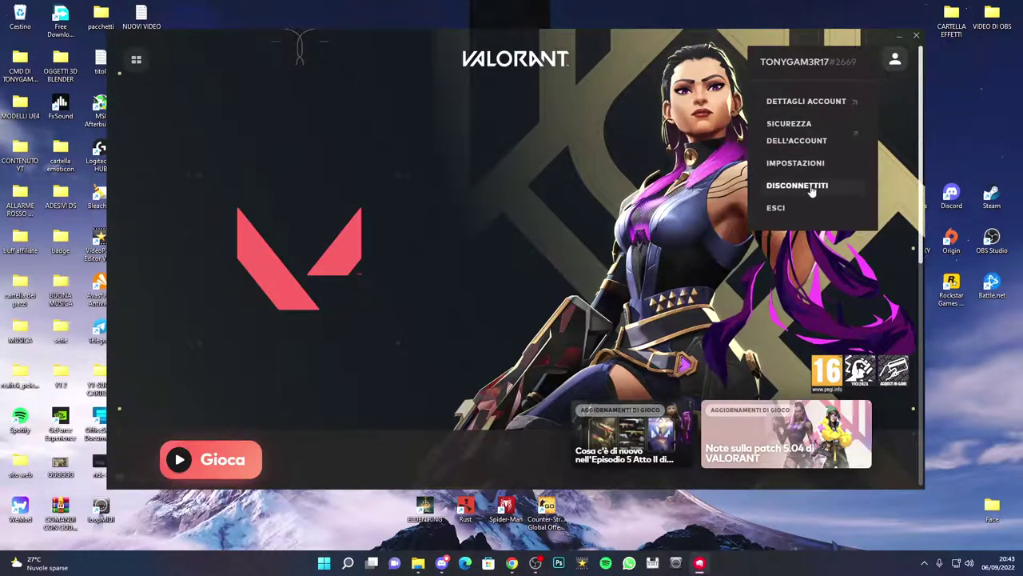
left_click(800, 164)
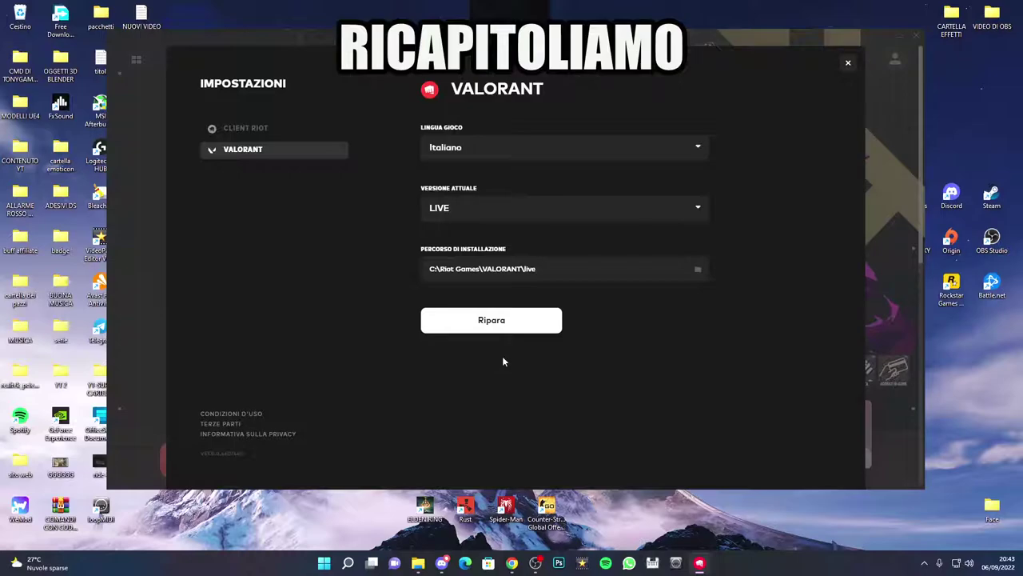
Reopen System Information from the recent searches and review the secure boot state
left_click(348, 562)
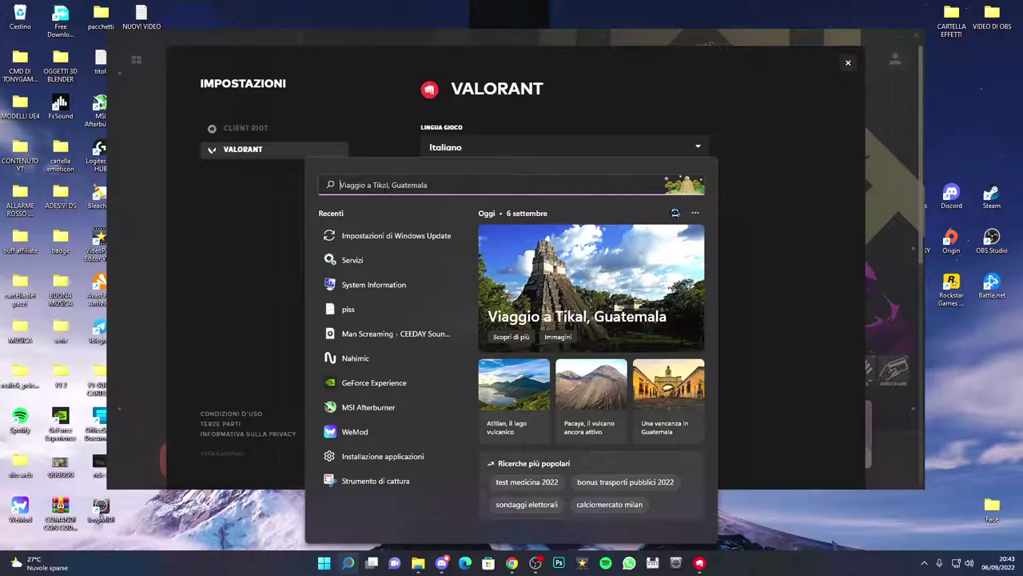
left_click(373, 284)
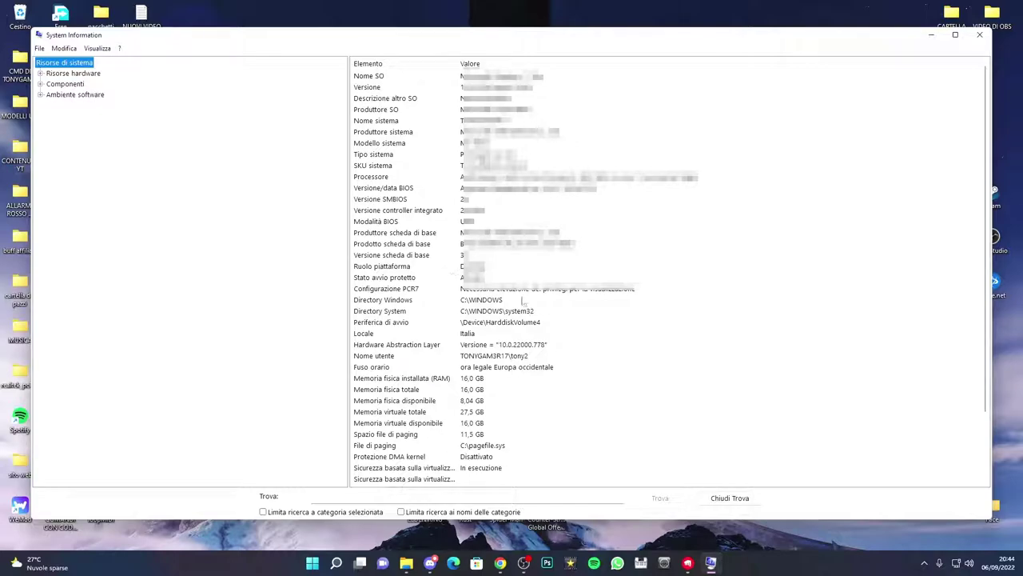
Check in Servizi that the vgc service's startup type is Automatico, and close the Servizi and System Information windows
left_click(336, 562)
left_click(369, 261)
scroll(362, 269, "down", 20)
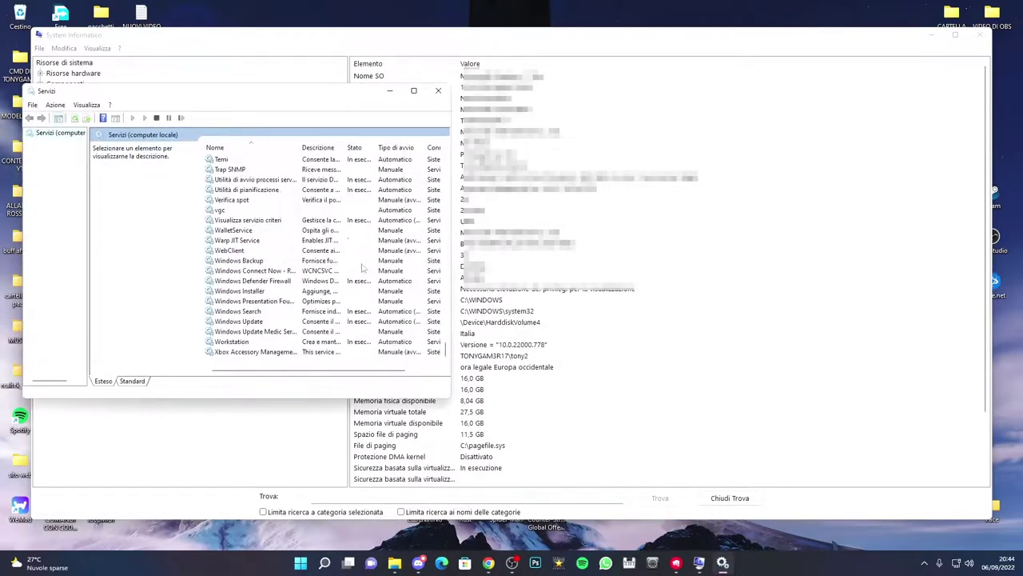
left_click(239, 210)
double_click(242, 212)
left_click(241, 228)
left_click(241, 233)
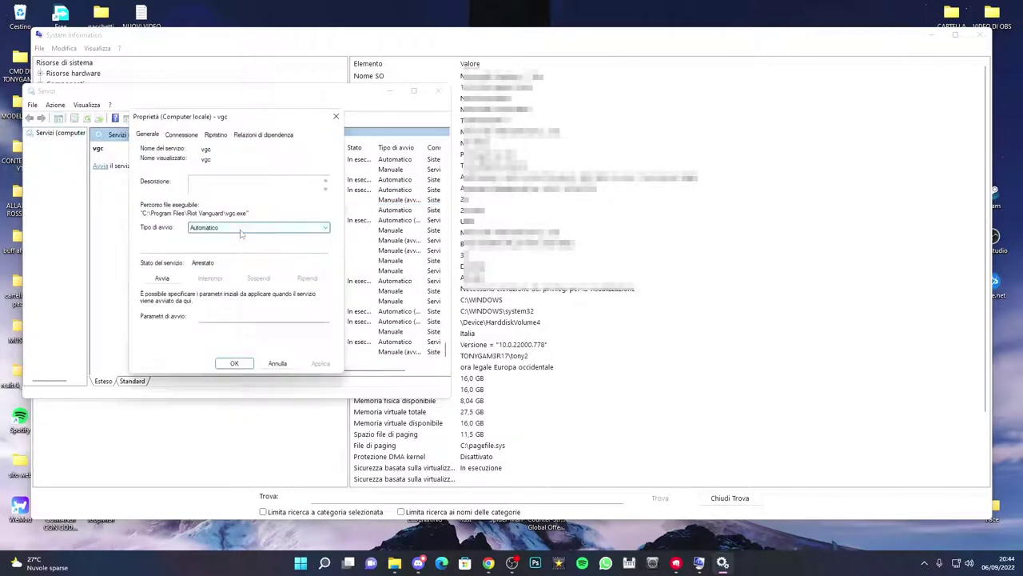
left_click(234, 363)
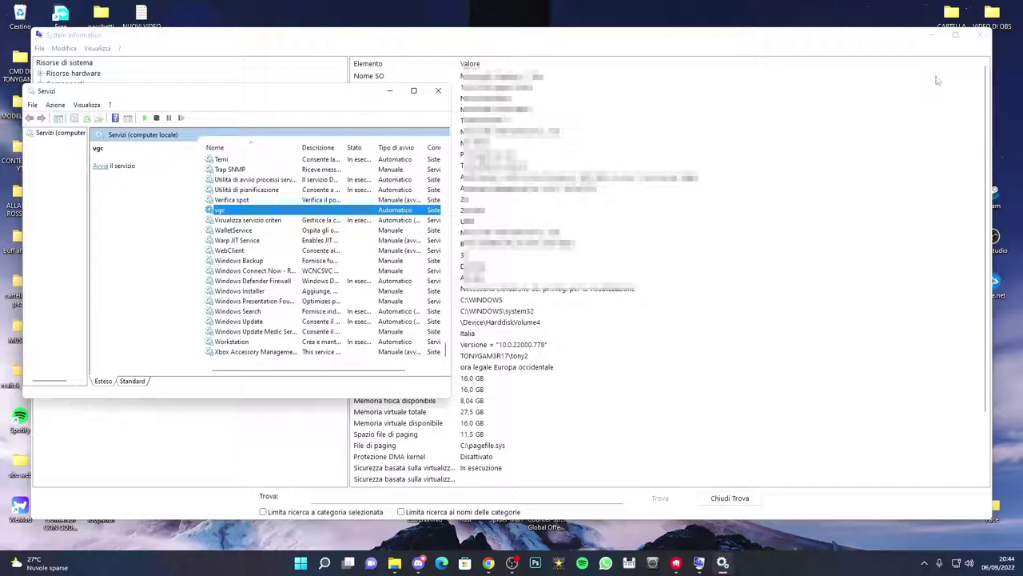
key("alt+F4")
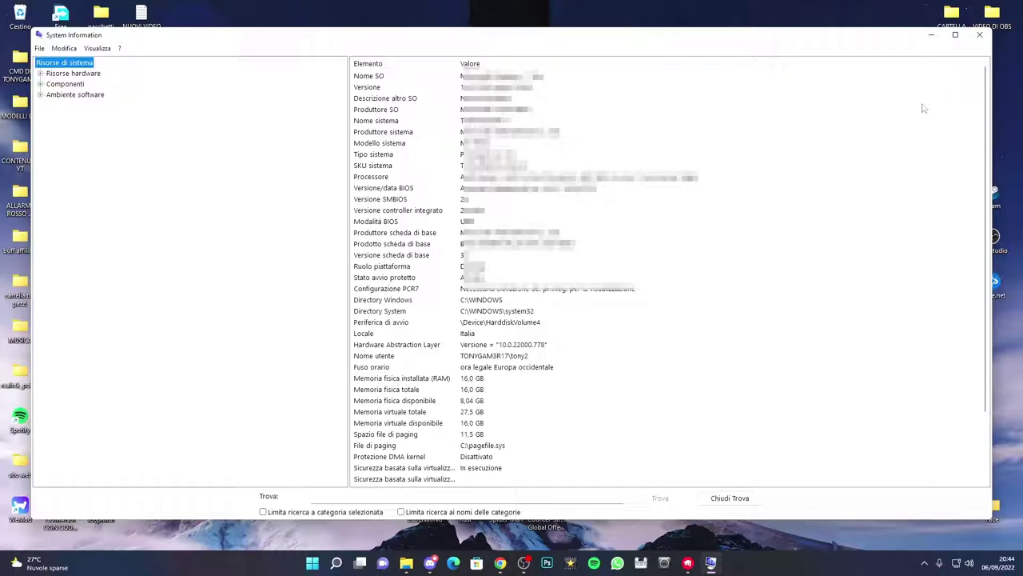
left_click(977, 37)
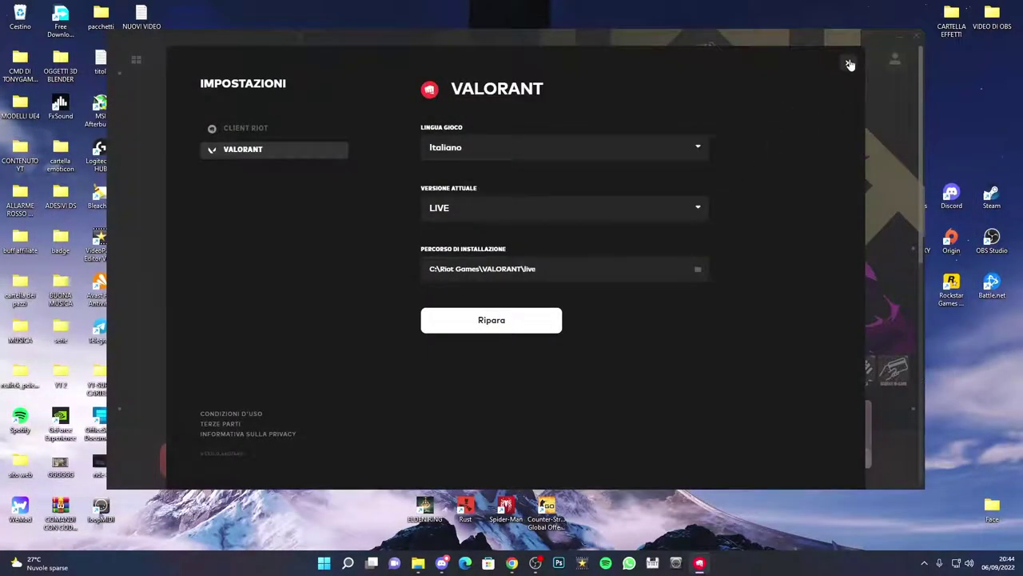